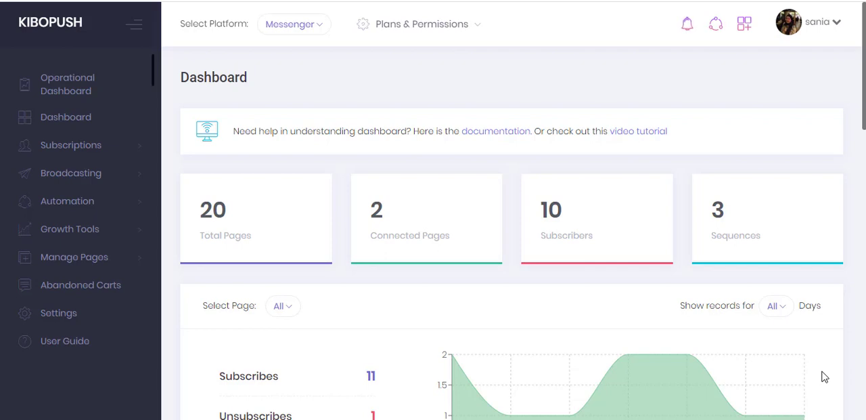
- Open the list of landing pages among the growth tools
{"action": "left_click", "coordinate": [81, 229]}
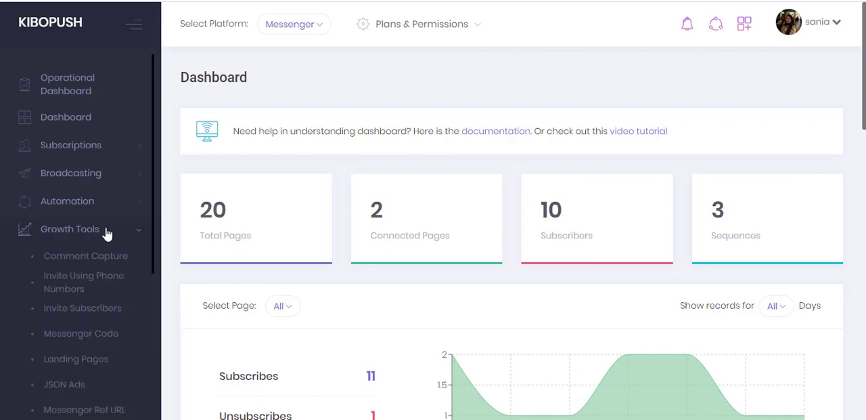
{"action": "left_click", "coordinate": [95, 361]}
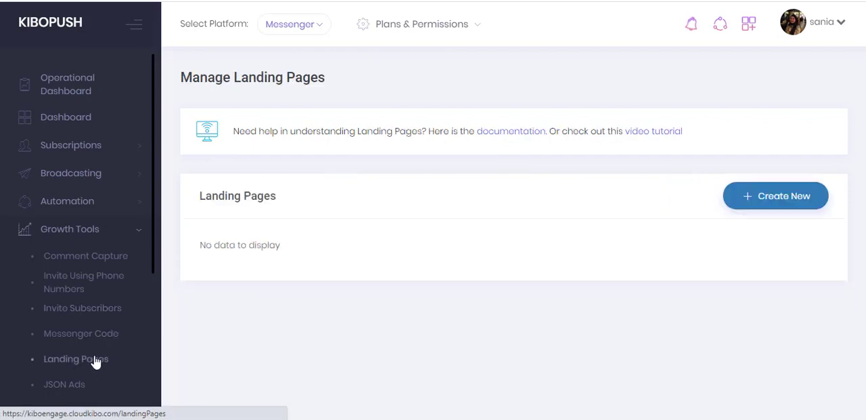
{"action": "scroll", "coordinate": [663, 155], "scroll_direction": "down", "scroll_amount": 1}
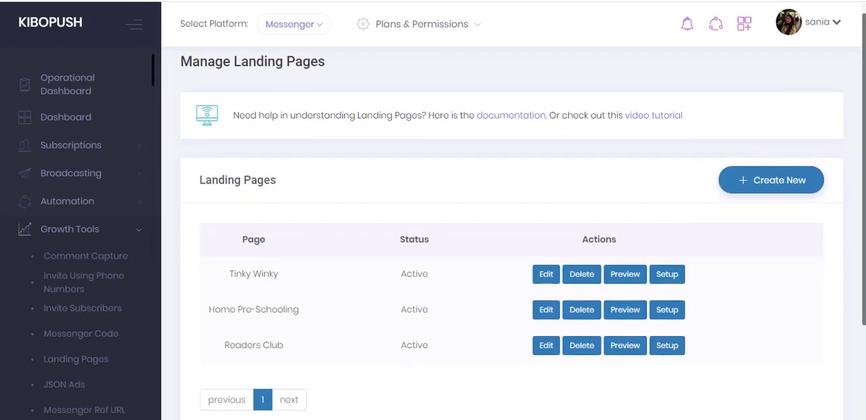
- Look at the page choices for creating a new landing page, and close the dialog without creating one
{"action": "left_click", "coordinate": [755, 178]}
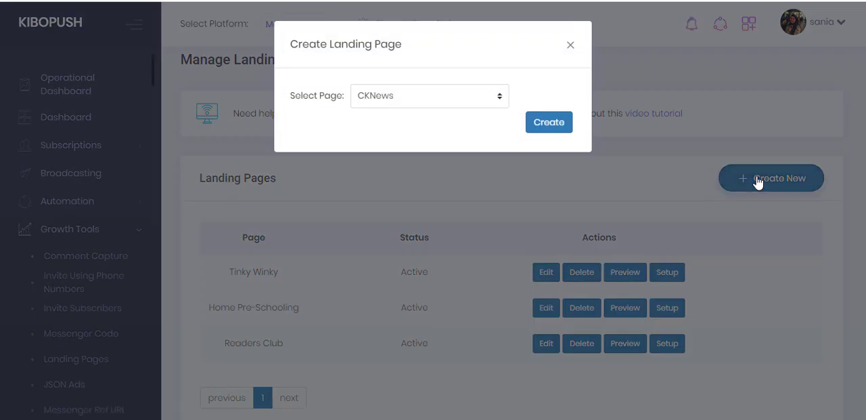
{"action": "left_click", "coordinate": [462, 103]}
{"action": "left_click", "coordinate": [462, 103]}
{"action": "left_click", "coordinate": [570, 46]}
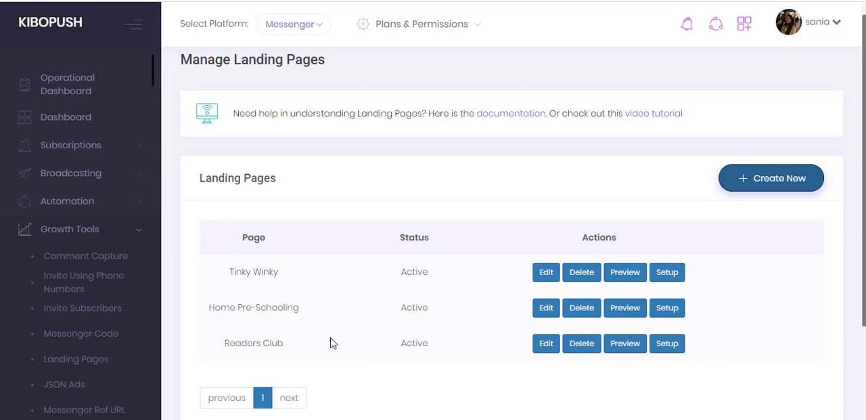
- Open the Readers Club landing page for editing and review its initial state settings and preview
{"action": "left_click", "coordinate": [546, 347]}
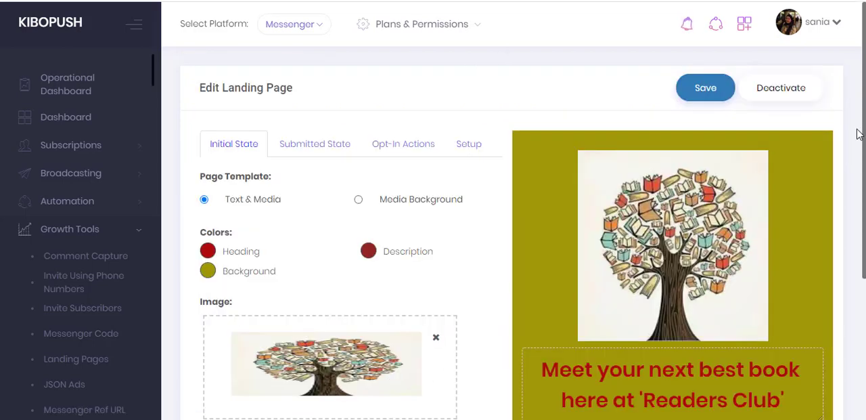
{"action": "left_click_drag", "start_coordinate": [865, 137], "coordinate": [865, 199]}
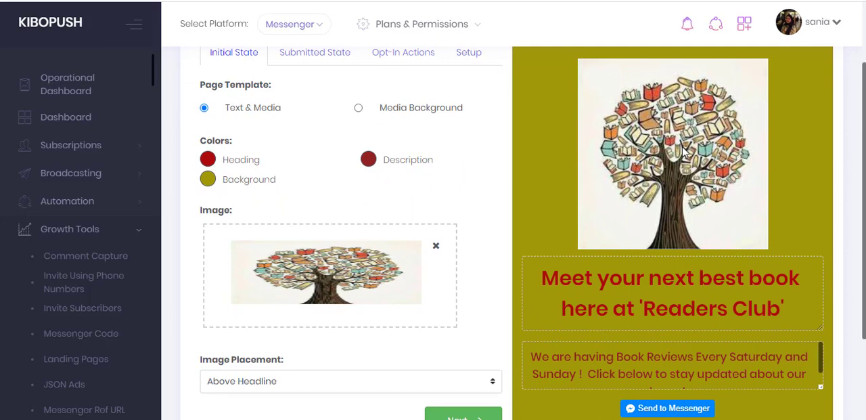
{"action": "scroll", "coordinate": [684, 152], "scroll_direction": "down", "scroll_amount": 1}
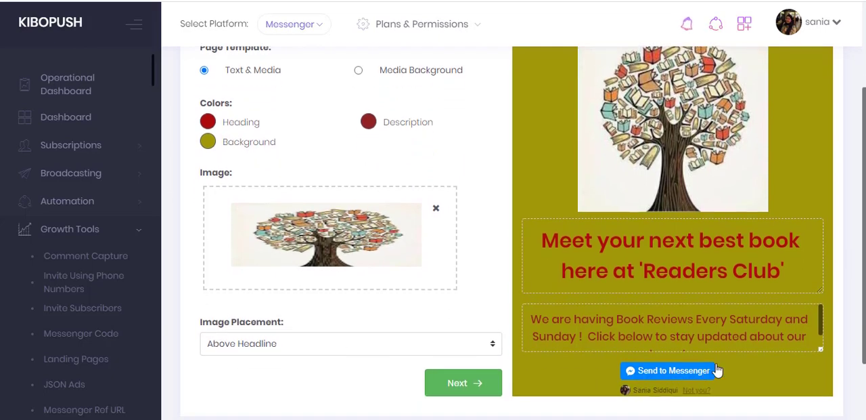
{"action": "left_click_drag", "start_coordinate": [864, 203], "coordinate": [865, 200]}
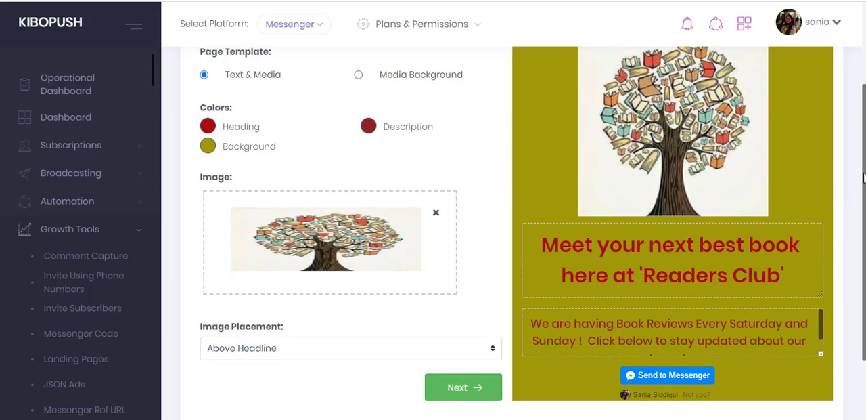
{"action": "left_click_drag", "start_coordinate": [864, 164], "coordinate": [864, 123]}
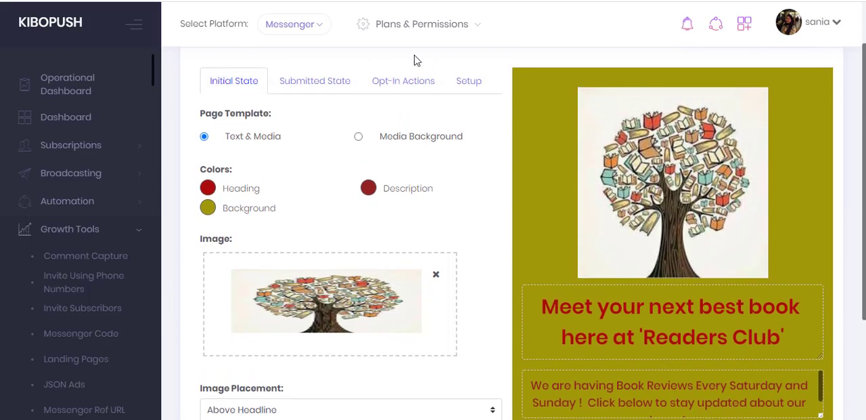
- Examine the landing page's submitted state, including the after-submit options, colors, image and thank-you message
{"action": "left_click", "coordinate": [333, 85]}
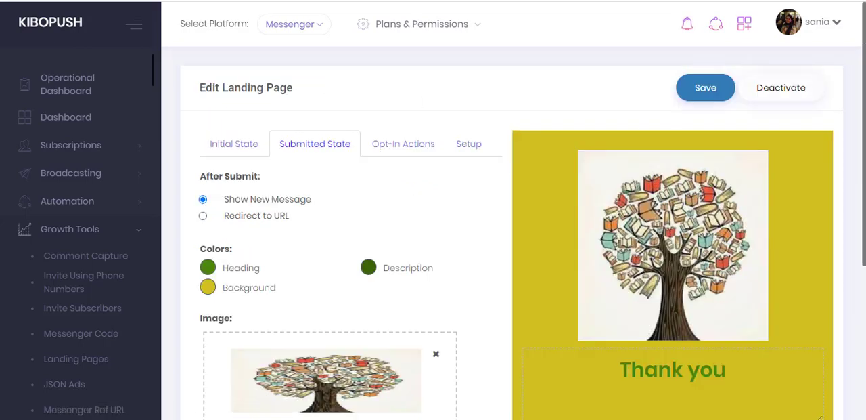
{"action": "scroll", "coordinate": [864, 95], "scroll_direction": "down", "scroll_amount": 2}
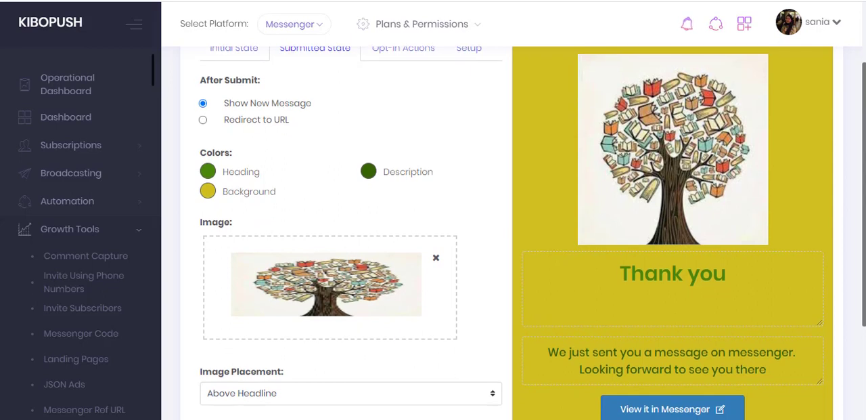
{"action": "left_click_drag", "start_coordinate": [864, 158], "coordinate": [865, 152]}
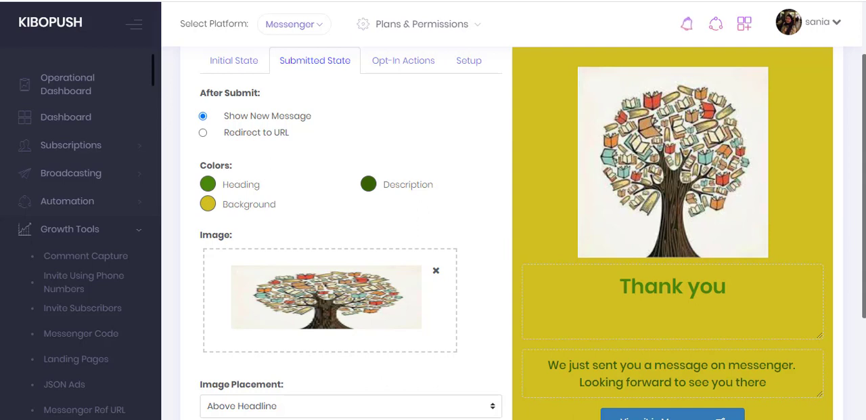
{"action": "left_click_drag", "start_coordinate": [864, 152], "coordinate": [865, 151]}
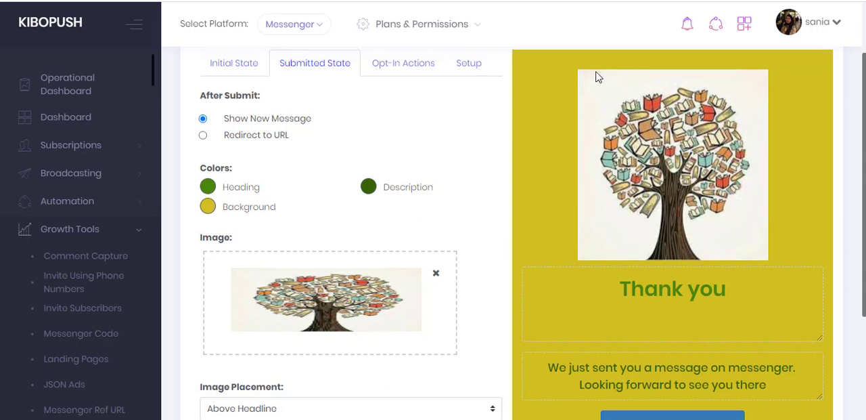
- Examine the landing page's opt-in message and its setup URL
{"action": "left_click", "coordinate": [391, 63]}
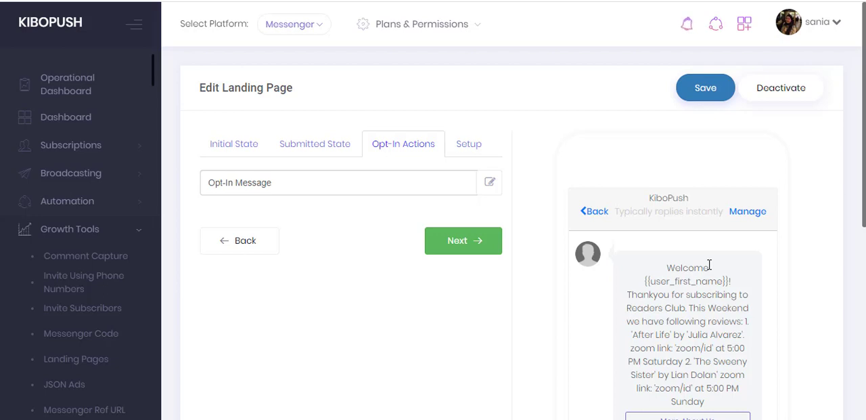
{"action": "left_click", "coordinate": [461, 146]}
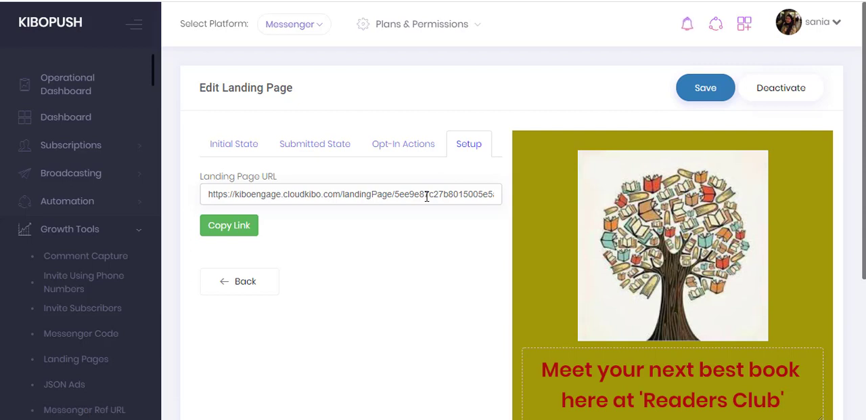
- Return to the initial state and examine the editable heading and description texts and the color settings
{"action": "left_click", "coordinate": [245, 144]}
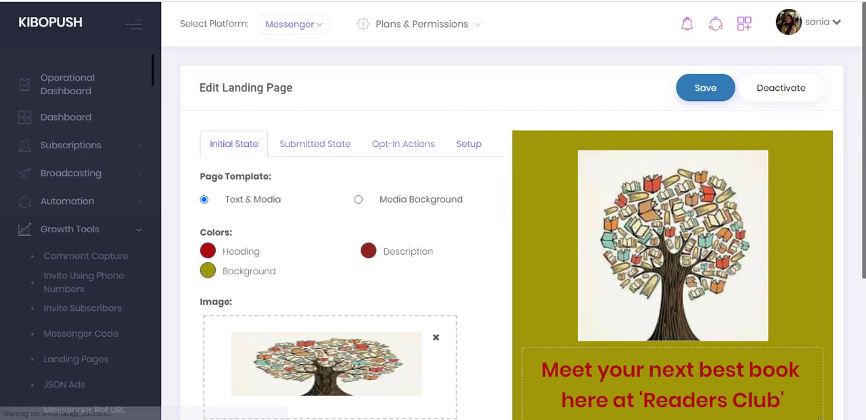
{"action": "scroll", "coordinate": [508, 237], "scroll_direction": "down", "scroll_amount": 1}
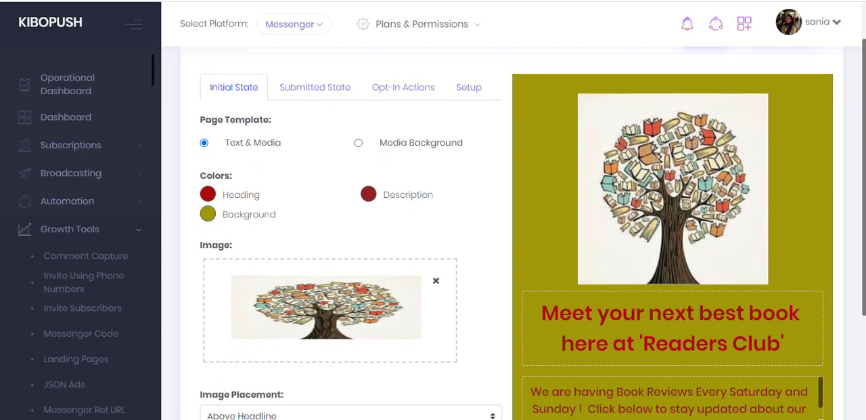
{"action": "scroll", "coordinate": [347, 145], "scroll_direction": "down", "scroll_amount": 1}
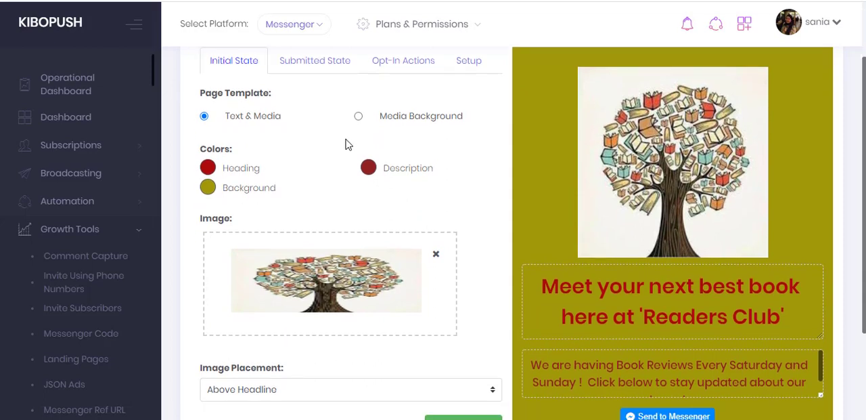
{"action": "left_click", "coordinate": [654, 293]}
{"action": "double_click", "coordinate": [654, 293]}
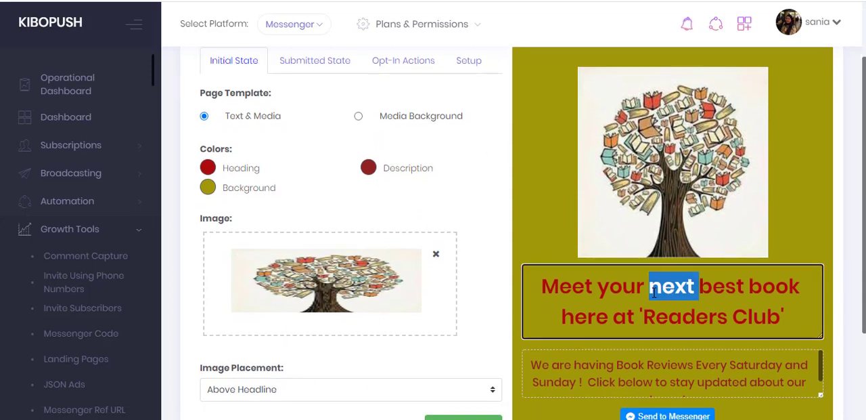
{"action": "left_click", "coordinate": [635, 295]}
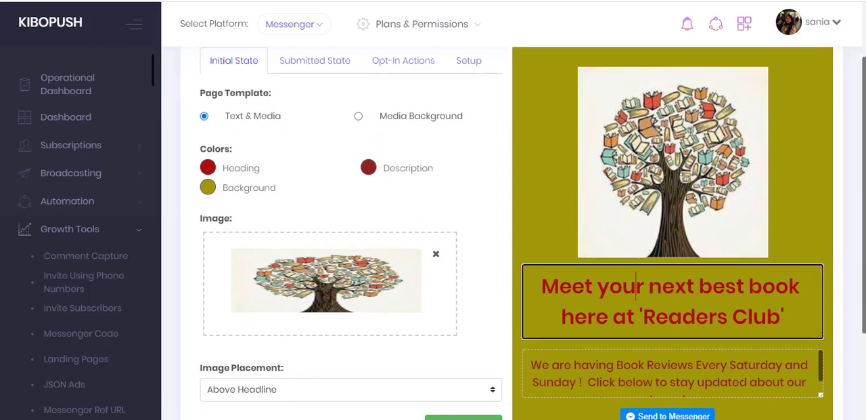
{"action": "scroll", "coordinate": [587, 300], "scroll_direction": "down", "scroll_amount": 1}
{"action": "scroll", "coordinate": [648, 256], "scroll_direction": "down", "scroll_amount": 1}
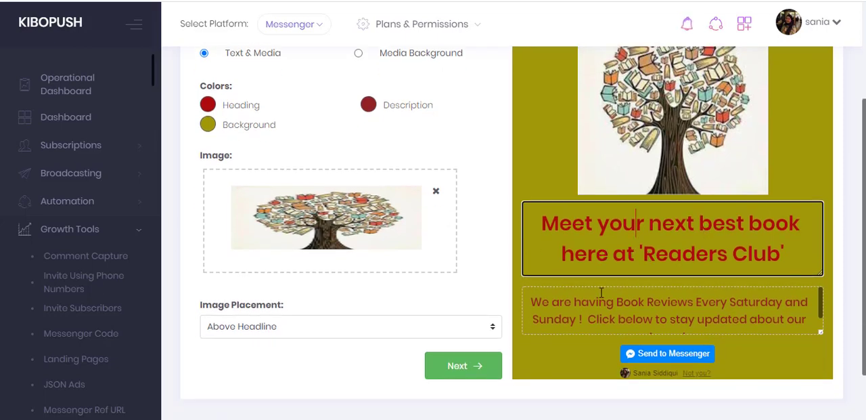
{"action": "double_click", "coordinate": [627, 303]}
{"action": "scroll", "coordinate": [627, 304], "scroll_direction": "up", "scroll_amount": 1}
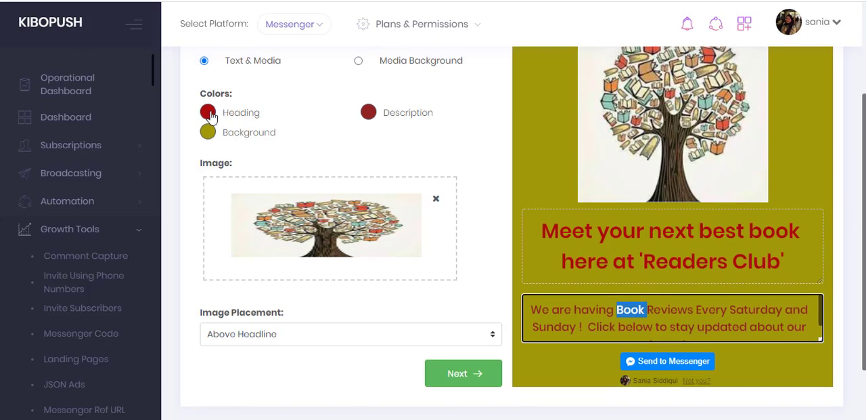
{"action": "scroll", "coordinate": [275, 142], "scroll_direction": "up", "scroll_amount": 3}
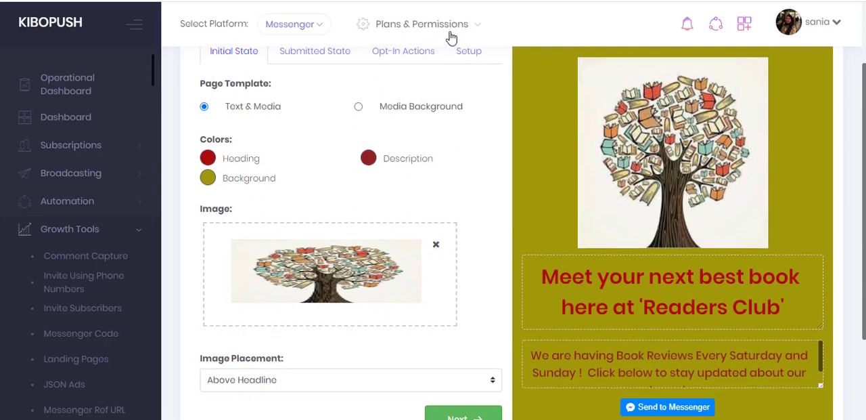
- Try the Media Background page template and switch back to Text & Media
{"action": "left_click", "coordinate": [359, 107]}
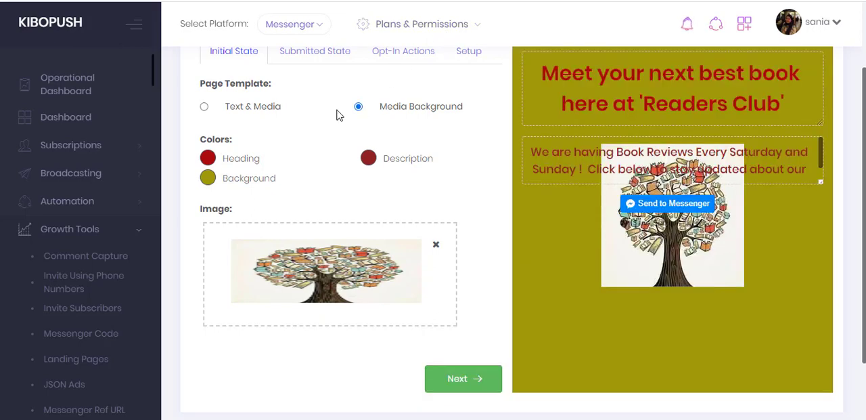
{"action": "left_click", "coordinate": [205, 107]}
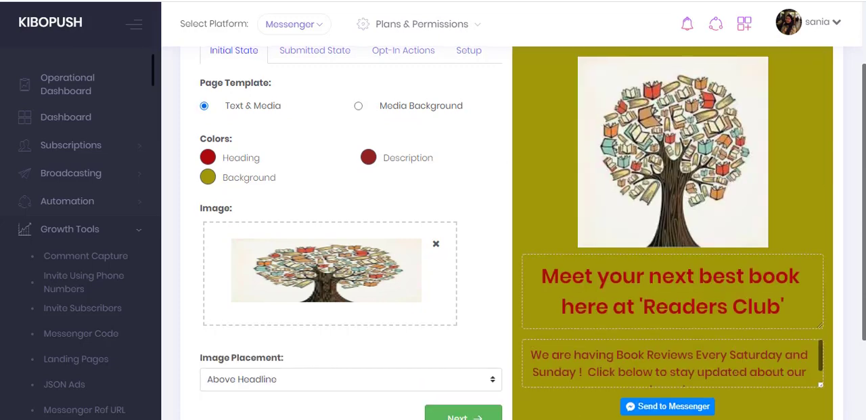
- Try the Above Description, Content Left Side and Content Right Side image placements, and restore Above Headline
{"action": "scroll", "coordinate": [205, 111], "scroll_direction": "down", "scroll_amount": 1}
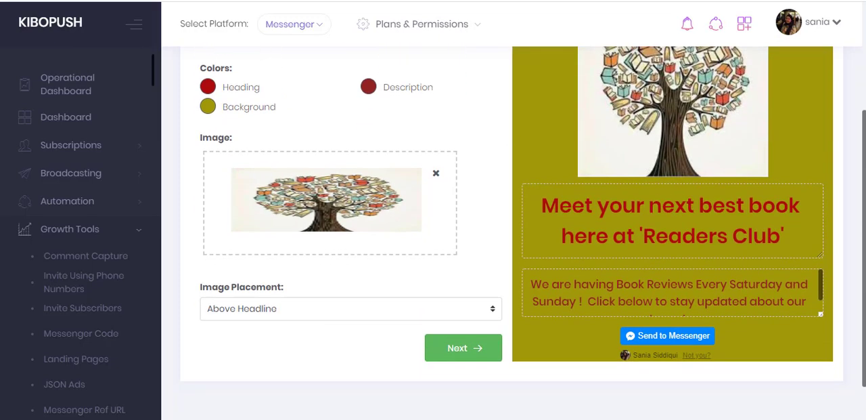
{"action": "left_click", "coordinate": [397, 315]}
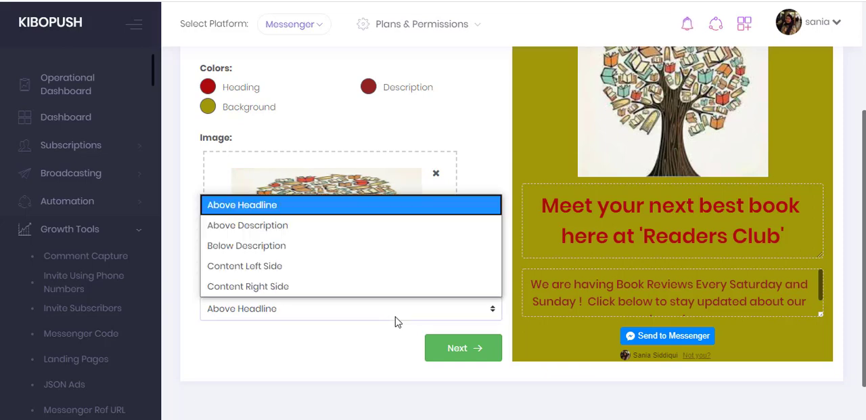
{"action": "left_click", "coordinate": [354, 230]}
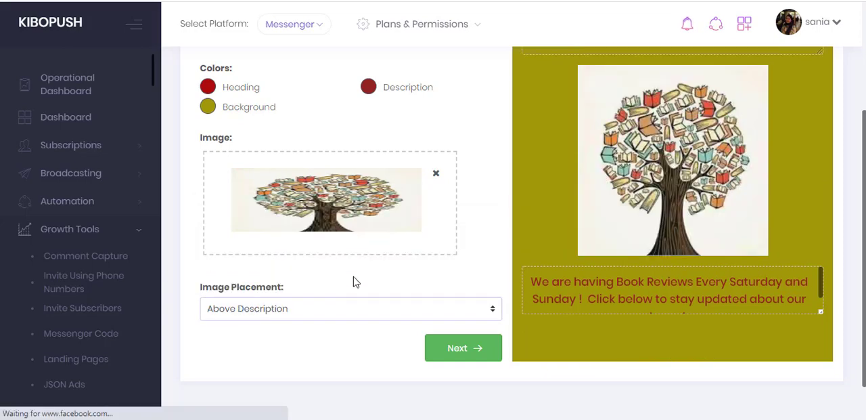
{"action": "left_click", "coordinate": [395, 317]}
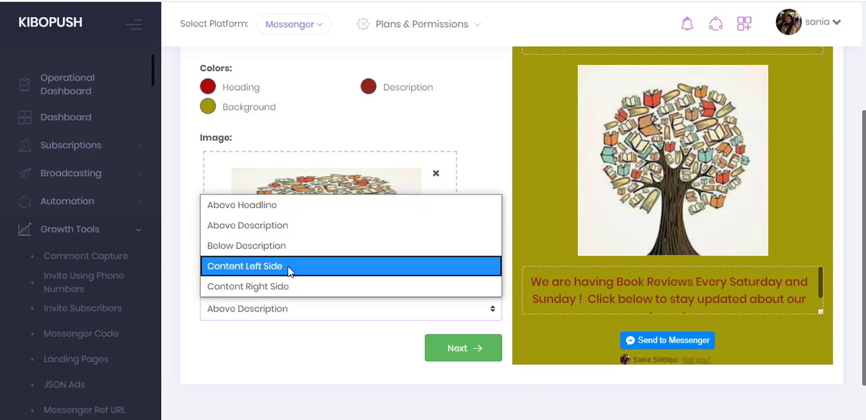
{"action": "left_click", "coordinate": [289, 270]}
{"action": "left_click", "coordinate": [293, 306]}
{"action": "left_click", "coordinate": [280, 290]}
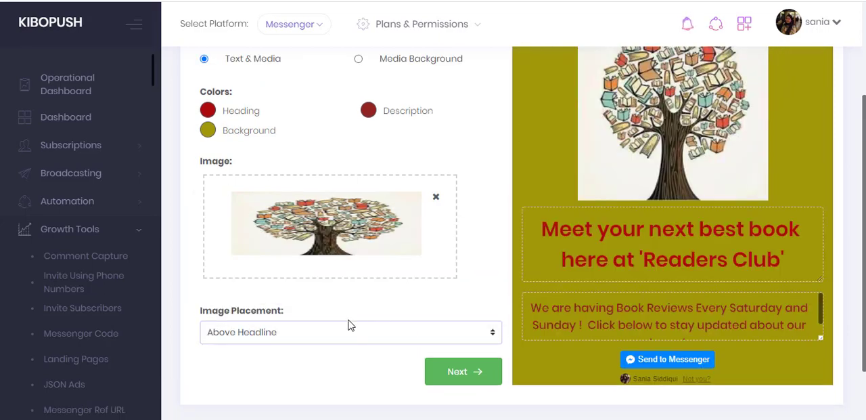
{"action": "left_click", "coordinate": [347, 327]}
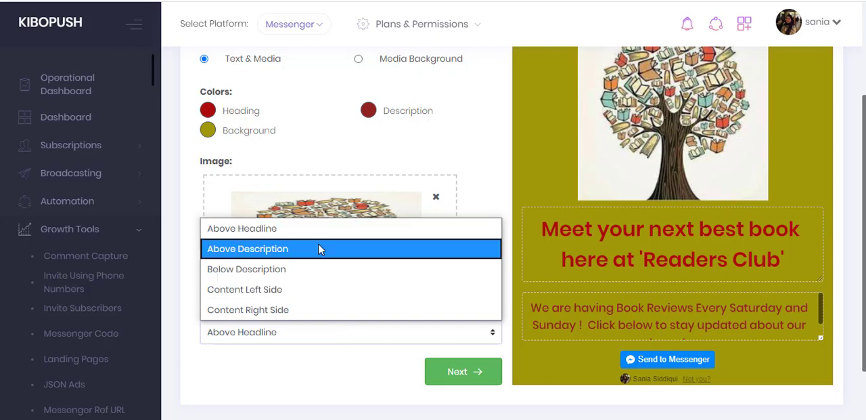
{"action": "left_click", "coordinate": [299, 229]}
{"action": "scroll", "coordinate": [300, 230], "scroll_direction": "up", "scroll_amount": 2}
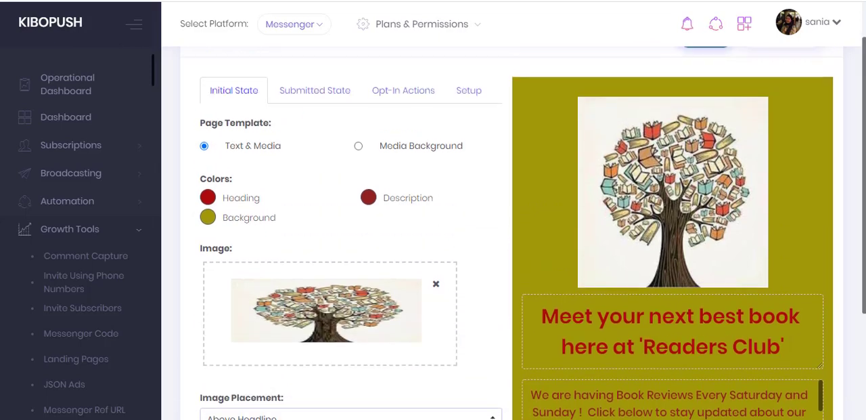
{"action": "scroll", "coordinate": [433, 230], "scroll_direction": "down", "scroll_amount": 1}
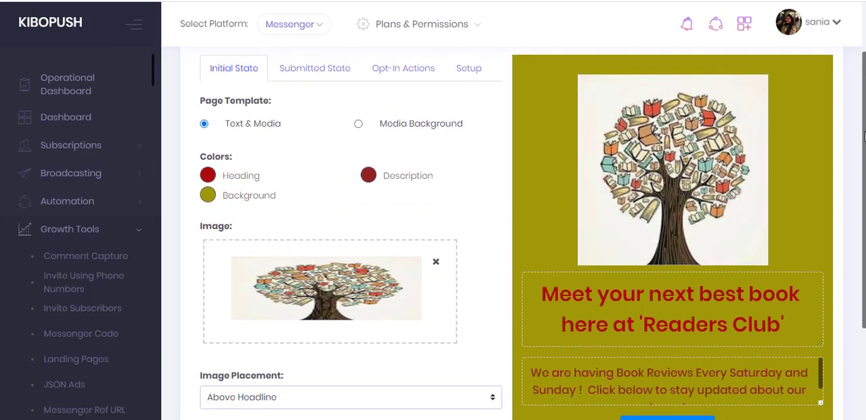
{"action": "scroll", "coordinate": [865, 144], "scroll_direction": "up", "scroll_amount": 1}
{"action": "scroll", "coordinate": [865, 144], "scroll_direction": "down", "scroll_amount": 2}
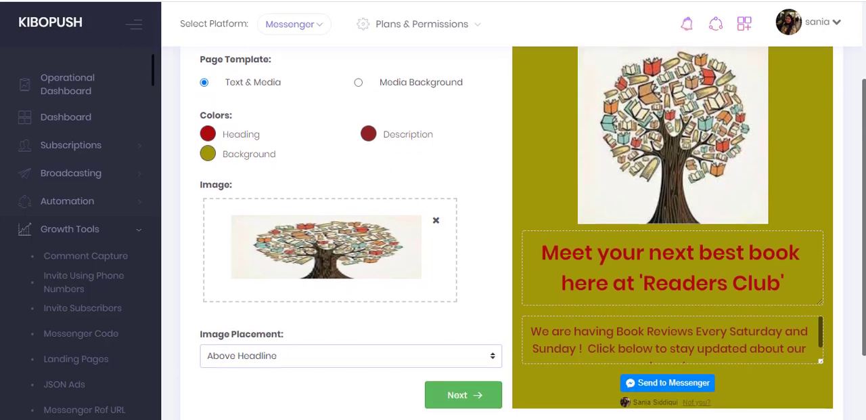
- Open the submitted state, try the Redirect to URL option for after submission, and restore Show New Message
{"action": "left_click", "coordinate": [465, 394]}
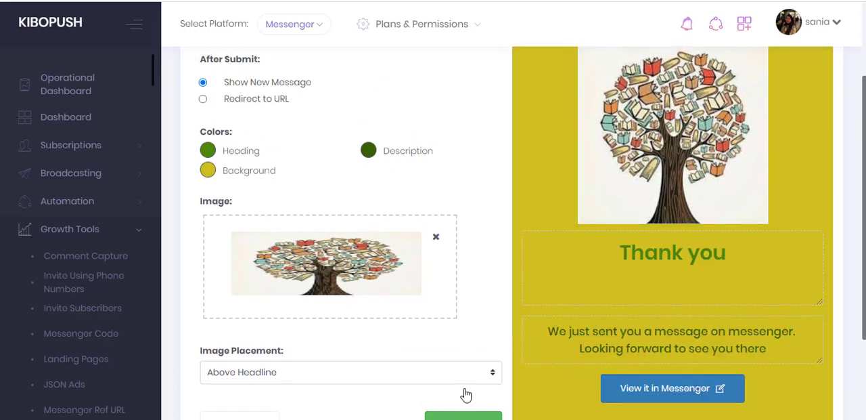
{"action": "left_click_drag", "start_coordinate": [865, 203], "coordinate": [864, 157]}
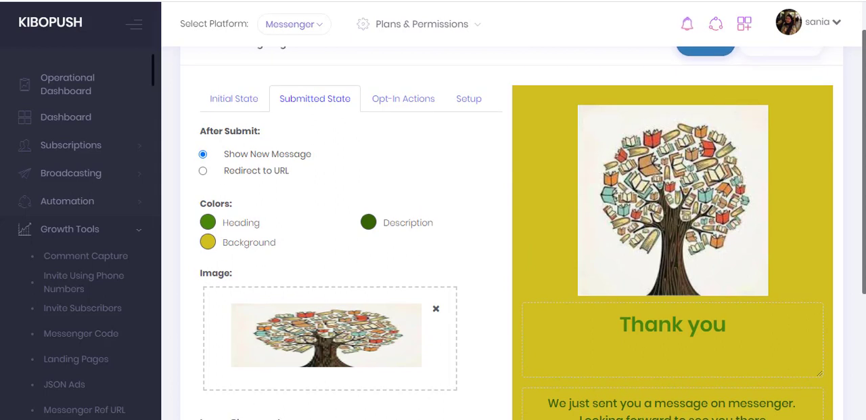
{"action": "left_click", "coordinate": [203, 171]}
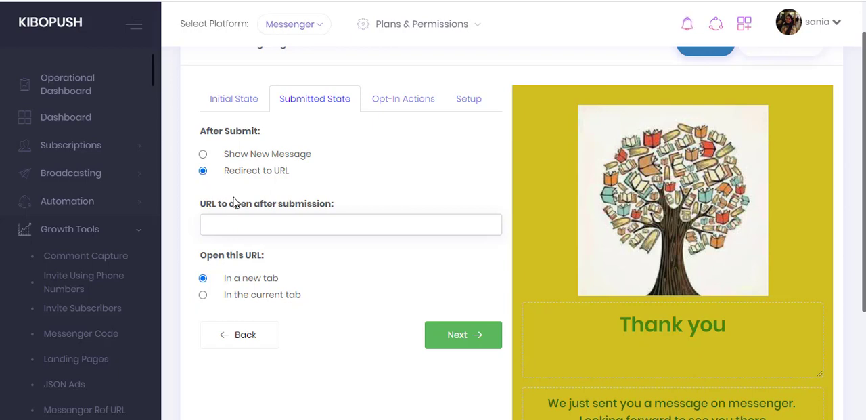
{"action": "left_click", "coordinate": [244, 222]}
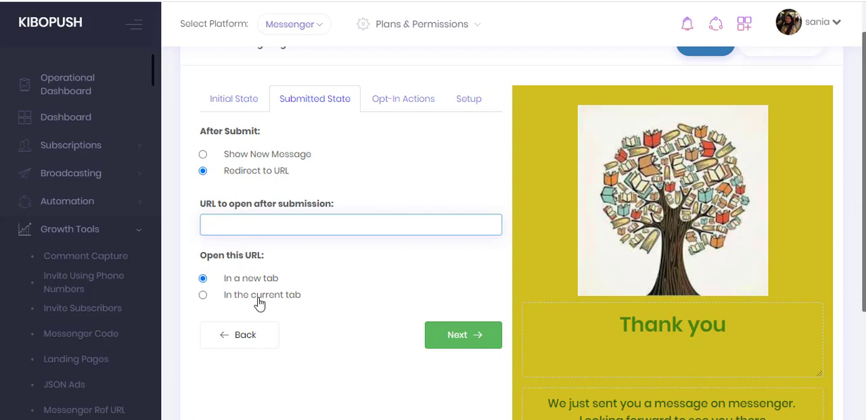
{"action": "left_click", "coordinate": [203, 155]}
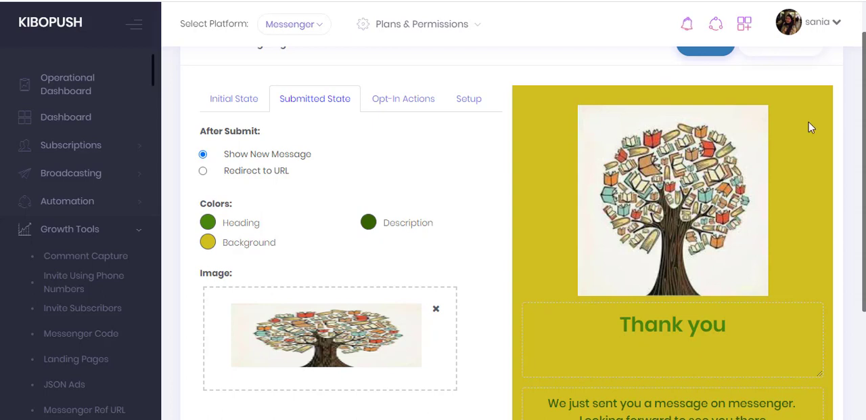
- Examine the submitted state's editable thank-you heading and description texts, its color settings and its image options
{"action": "scroll", "coordinate": [677, 129], "scroll_direction": "down", "scroll_amount": 1}
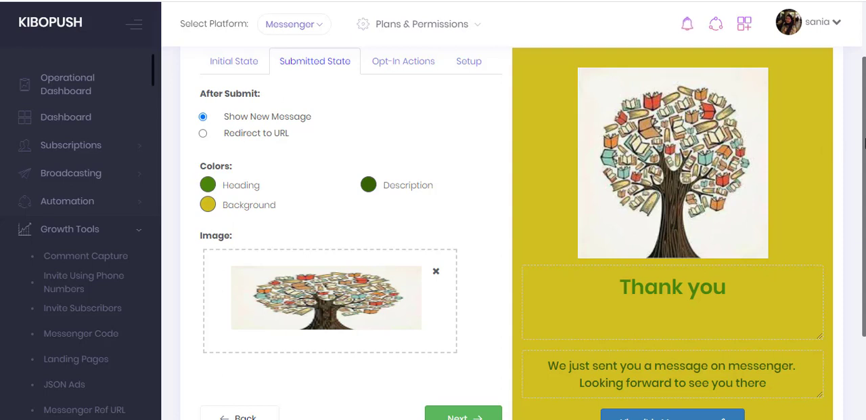
{"action": "scroll", "coordinate": [756, 176], "scroll_direction": "down", "scroll_amount": 1}
{"action": "left_click", "coordinate": [679, 253]}
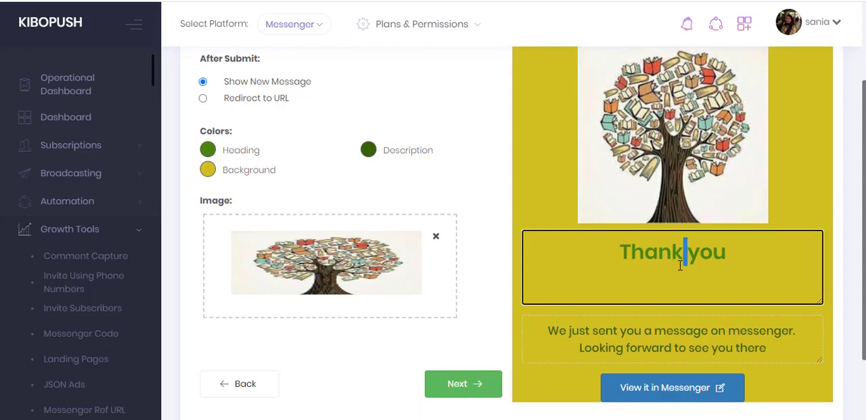
{"action": "double_click", "coordinate": [676, 263]}
{"action": "left_click", "coordinate": [707, 277]}
{"action": "left_click", "coordinate": [555, 333]}
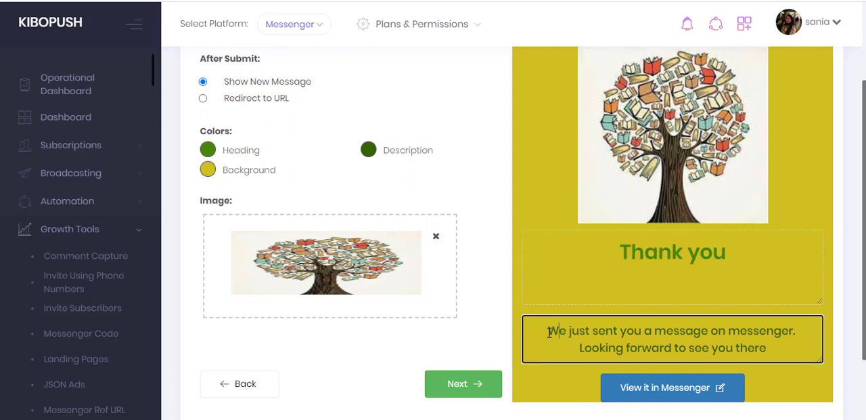
{"action": "left_click_drag", "start_coordinate": [547, 331], "coordinate": [782, 348]}
{"action": "left_click", "coordinate": [781, 350]}
{"action": "left_click", "coordinate": [209, 155]}
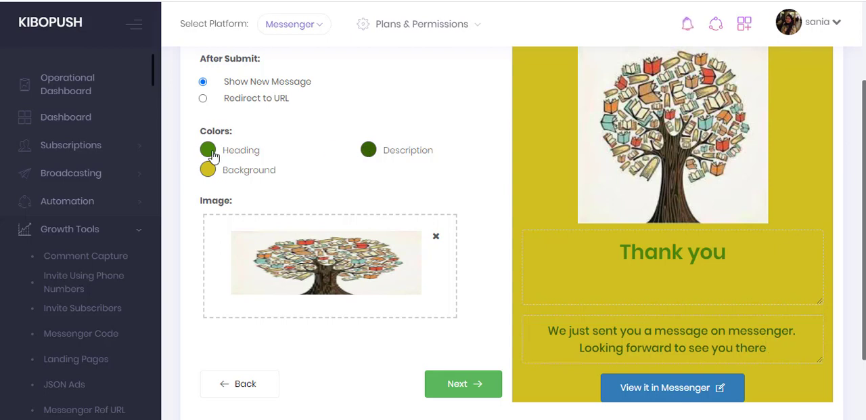
{"action": "left_click", "coordinate": [329, 179]}
{"action": "scroll", "coordinate": [318, 305], "scroll_direction": "up", "scroll_amount": 1}
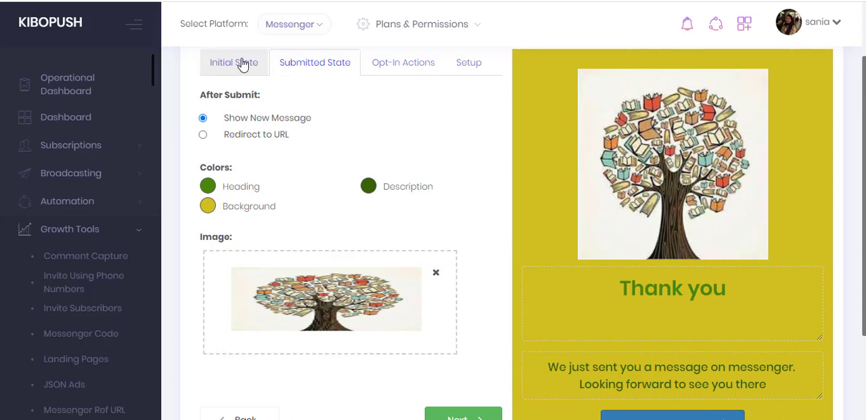
{"action": "scroll", "coordinate": [847, 256], "scroll_direction": "down", "scroll_amount": 1}
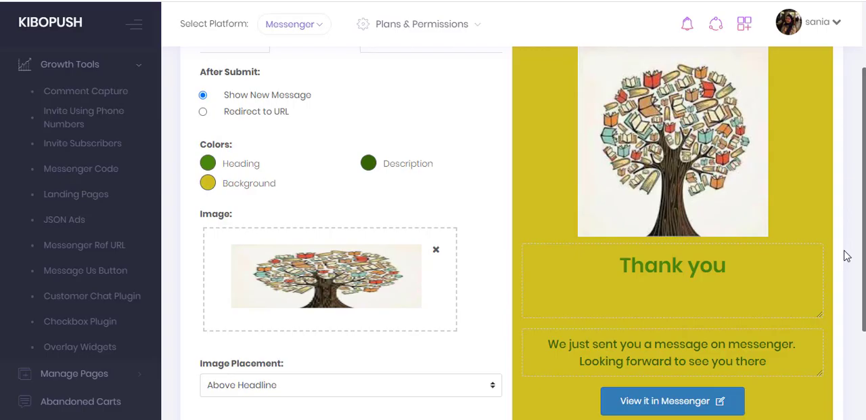
{"action": "scroll", "coordinate": [846, 256], "scroll_direction": "down", "scroll_amount": 2}
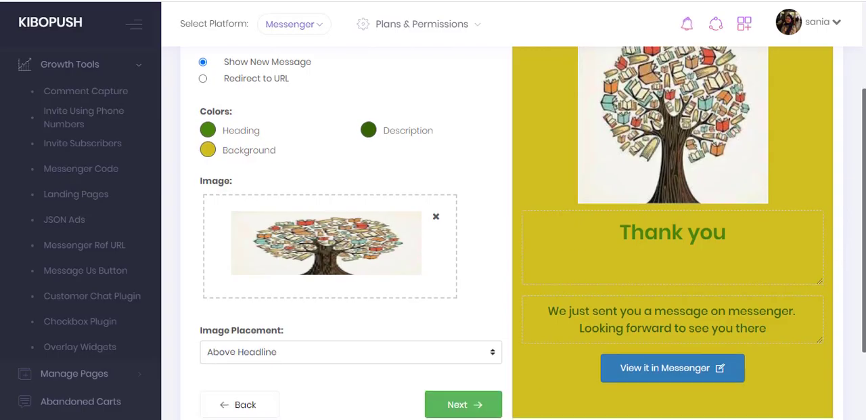
- Open the opt-in message in its editor, examine its content and the available component types, and return to the landing page settings
{"action": "left_click", "coordinate": [460, 386]}
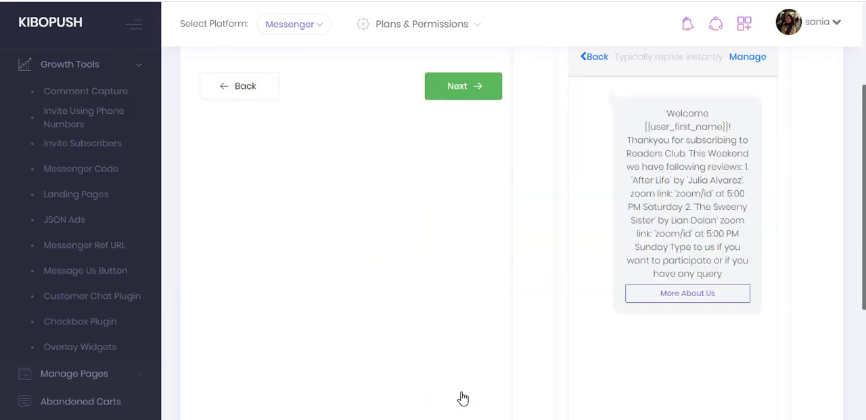
{"action": "scroll", "coordinate": [493, 338], "scroll_direction": "up", "scroll_amount": 4}
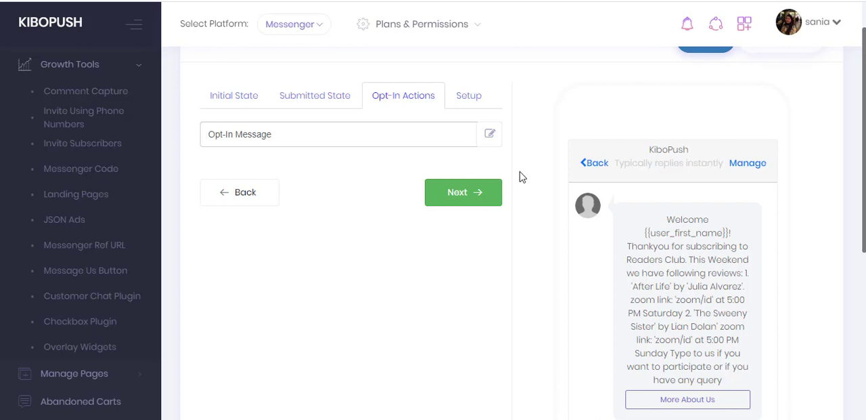
{"action": "left_click", "coordinate": [485, 138]}
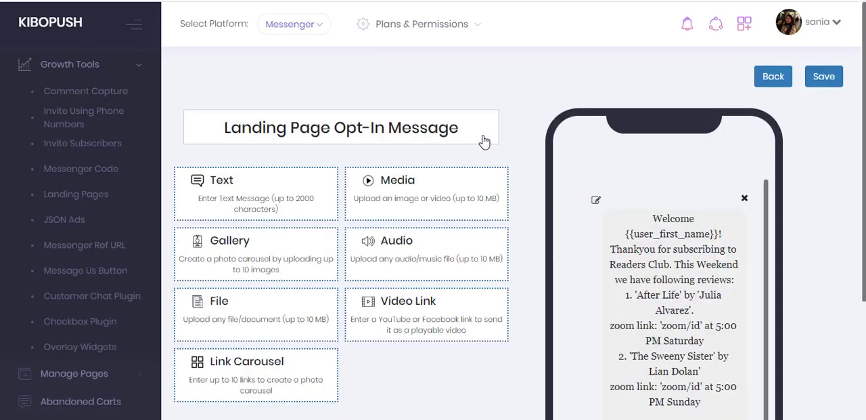
{"action": "scroll", "coordinate": [341, 223], "scroll_direction": "down", "scroll_amount": 1}
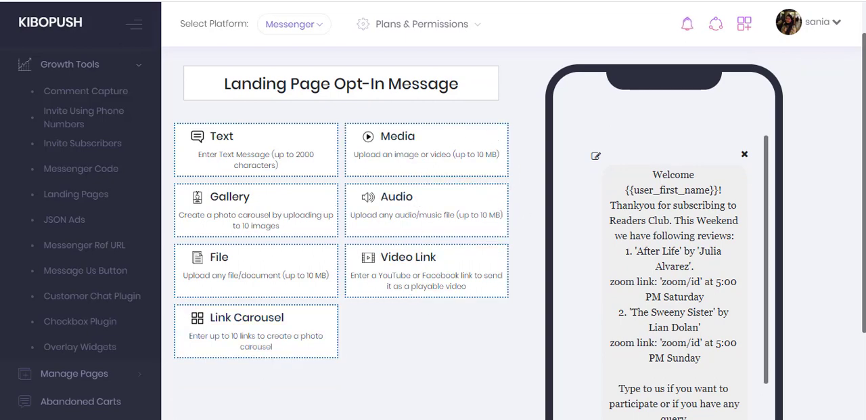
{"action": "left_click_drag", "start_coordinate": [863, 102], "coordinate": [864, 131]}
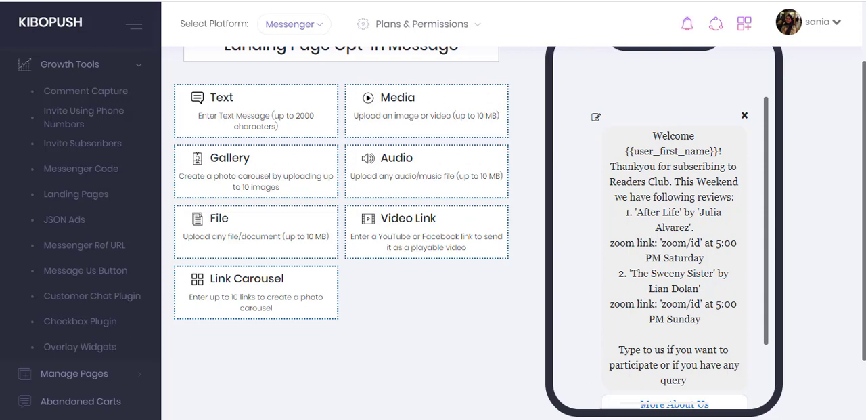
{"action": "scroll", "coordinate": [519, 231], "scroll_direction": "up", "scroll_amount": 1}
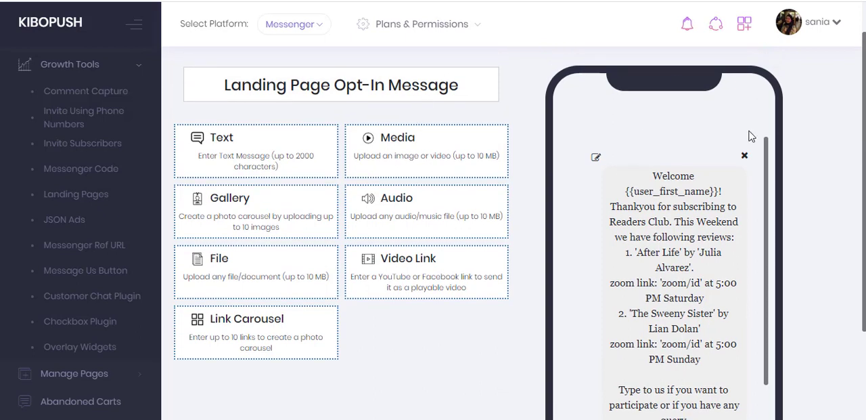
{"action": "scroll", "coordinate": [520, 232], "scroll_direction": "up", "scroll_amount": 1}
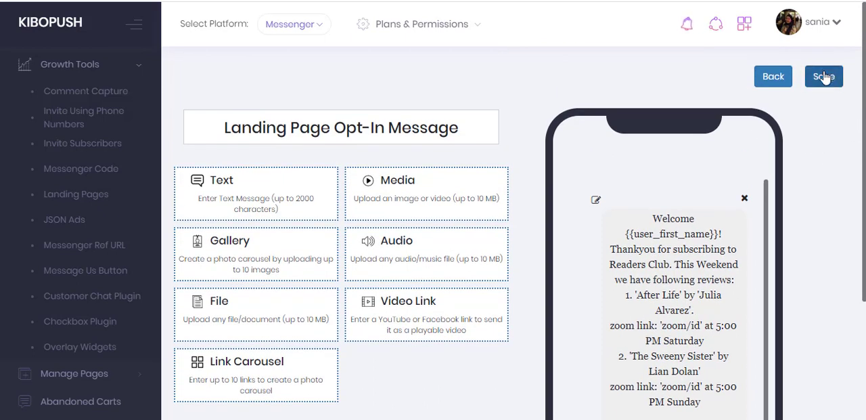
{"action": "left_click", "coordinate": [781, 82]}
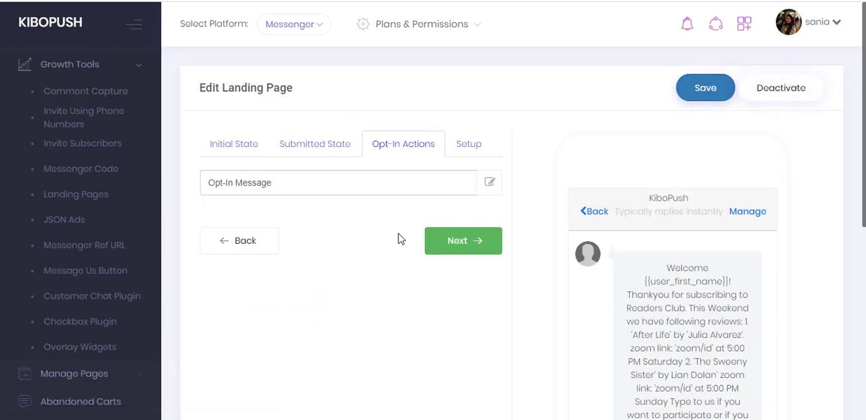
- Copy the landing page URL from the page's setup and open it in a new browser tab
{"action": "left_click", "coordinate": [455, 240]}
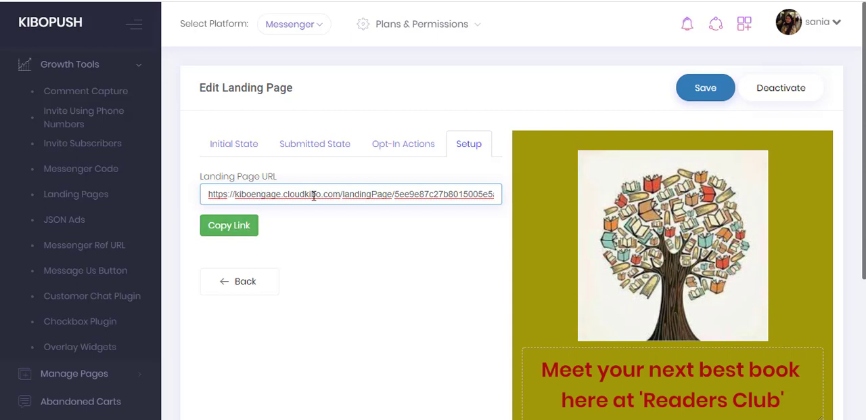
{"action": "left_click", "coordinate": [250, 226]}
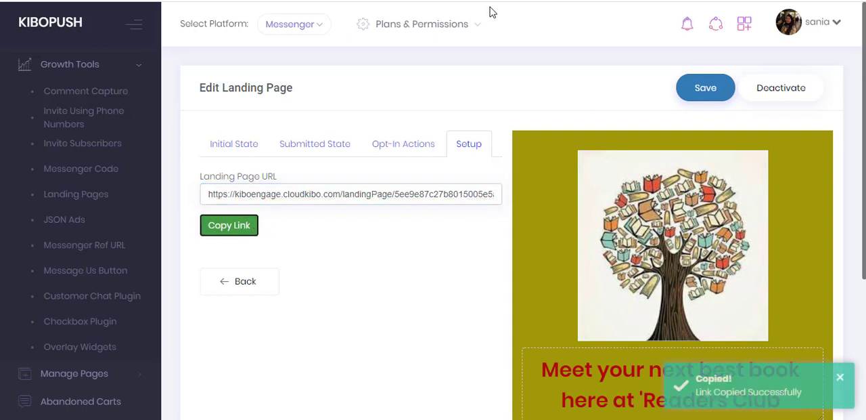
{"action": "key", "text": "ctrl+t"}
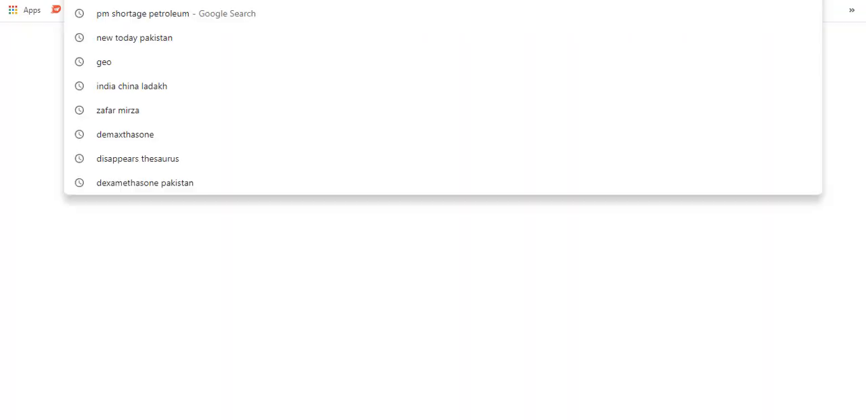
{"action": "key", "text": "ctrl+v"}
{"action": "key", "text": "Return"}
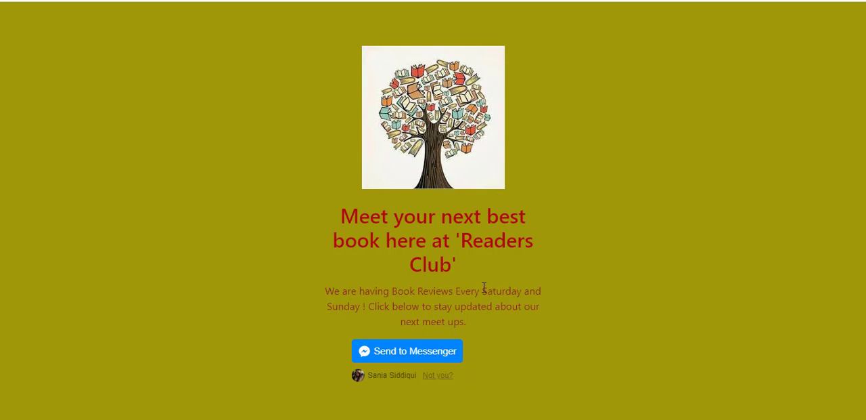
- Subscribe to Readers Club through Send to Messenger and view the opt-in message in the Messenger chat
{"action": "left_click", "coordinate": [432, 352]}
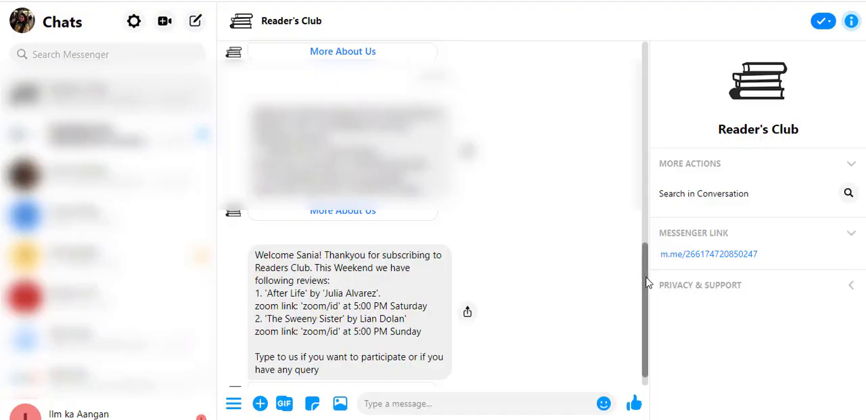
{"action": "scroll", "coordinate": [647, 288], "scroll_direction": "down", "scroll_amount": 2}
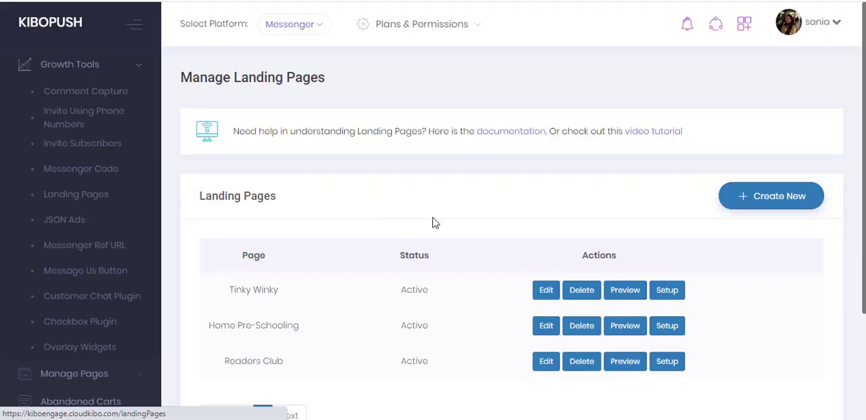
- In the list of landing pages, preview the Readers Club page and view its setup URL
{"action": "scroll", "coordinate": [514, 230], "scroll_direction": "down", "scroll_amount": 1}
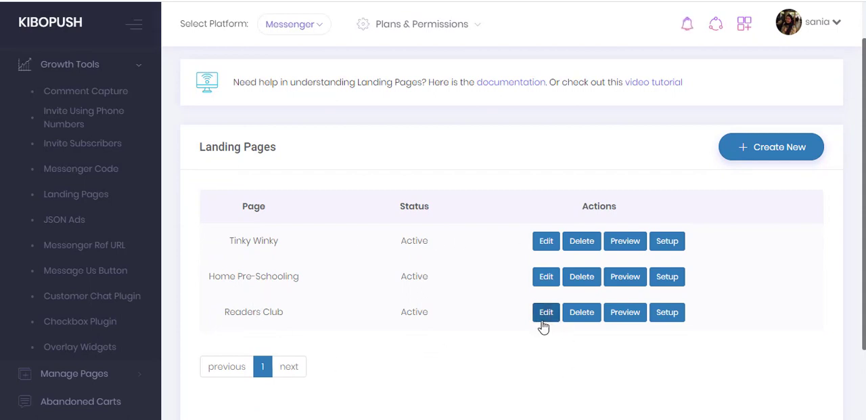
{"action": "left_click", "coordinate": [621, 312]}
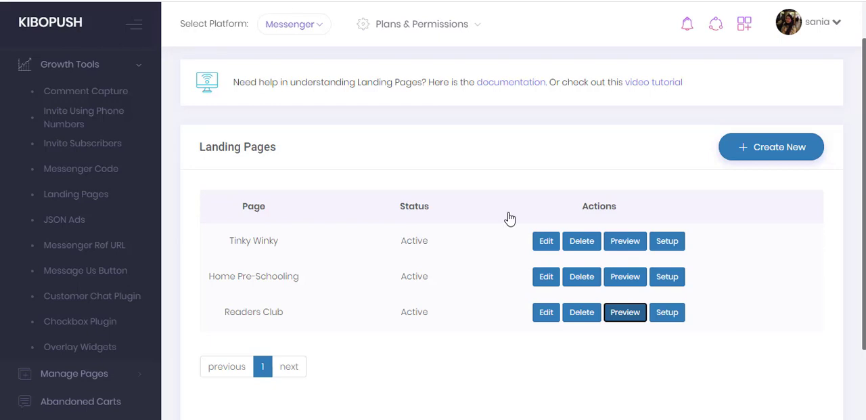
{"action": "left_click", "coordinate": [670, 316]}
{"action": "left_click", "coordinate": [371, 116]}
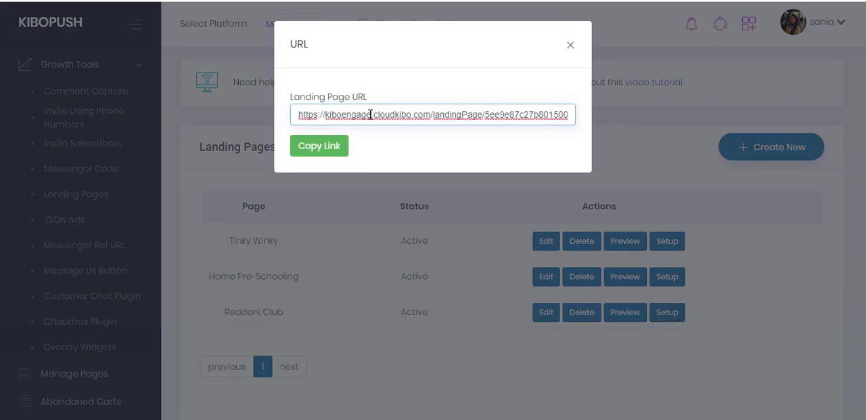
{"action": "left_click", "coordinate": [572, 45]}
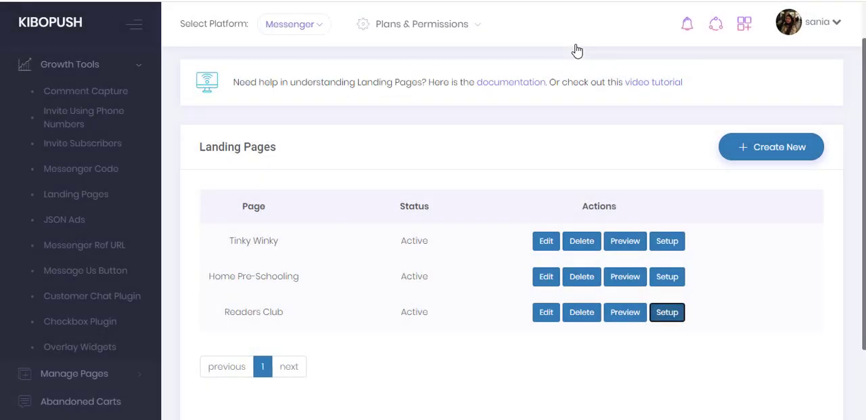